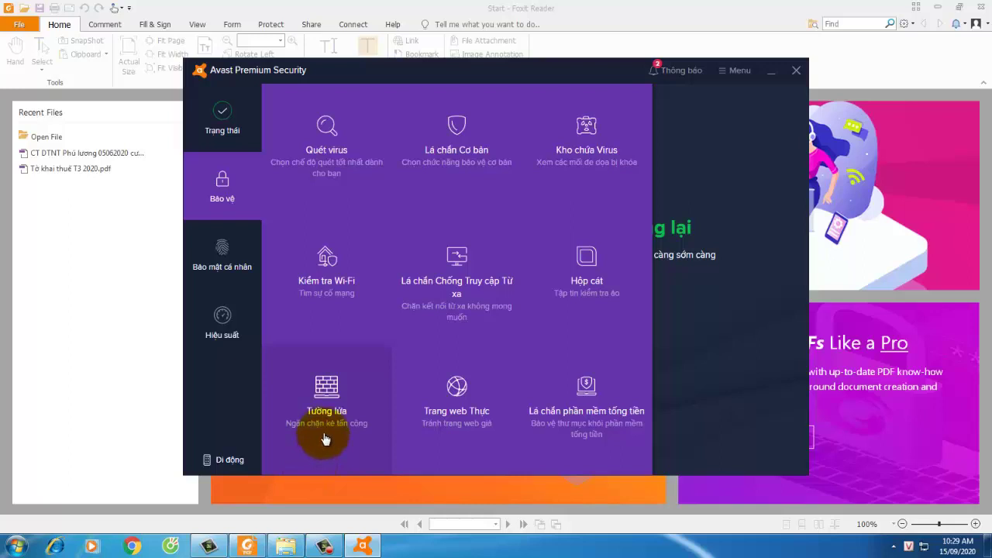
Open Avast's firewall page (Tường lửa) and try to turn the firewall off indefinitely, or until the next restart
left_click(324, 438)
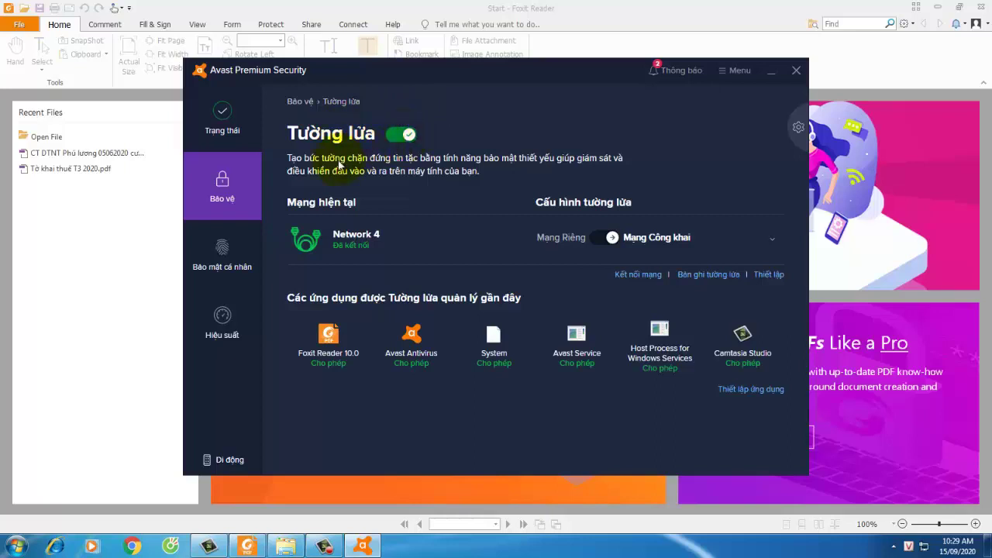
left_click_drag(487, 77, 436, 69)
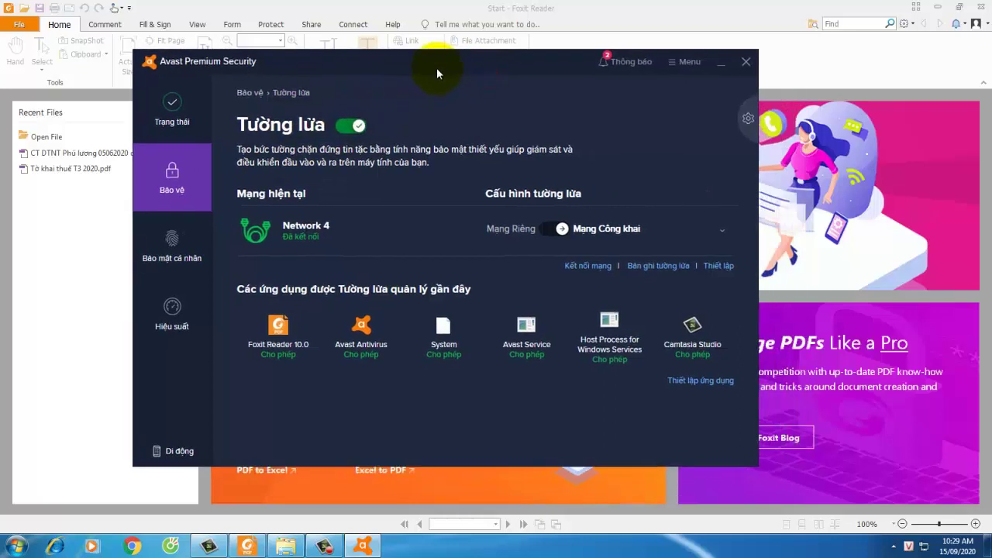
left_click(350, 126)
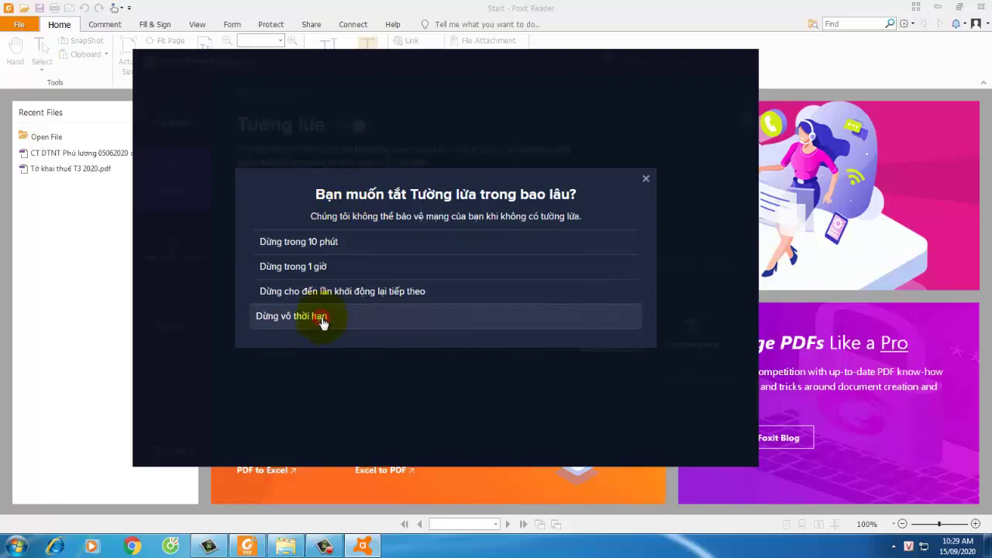
left_click(323, 318)
left_click(360, 127)
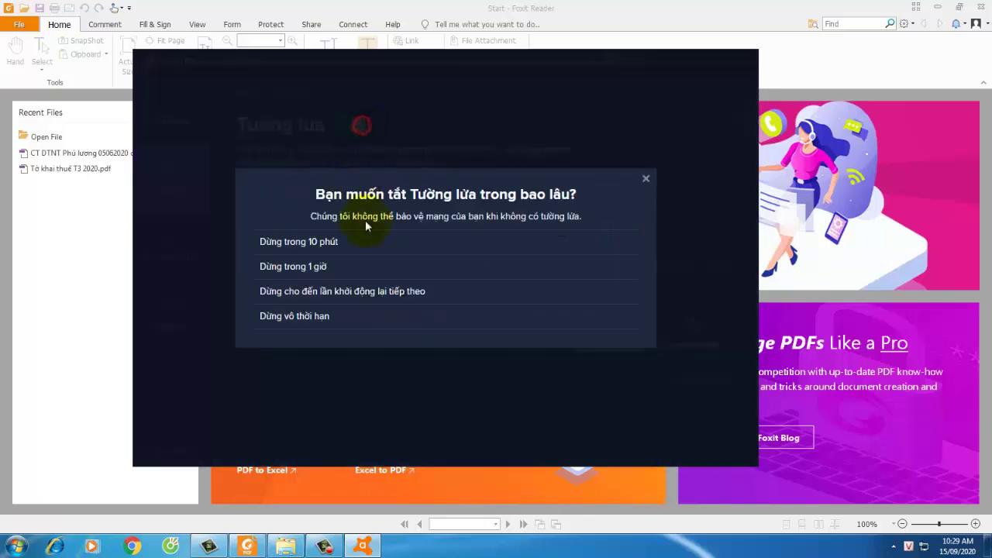
left_click(350, 294)
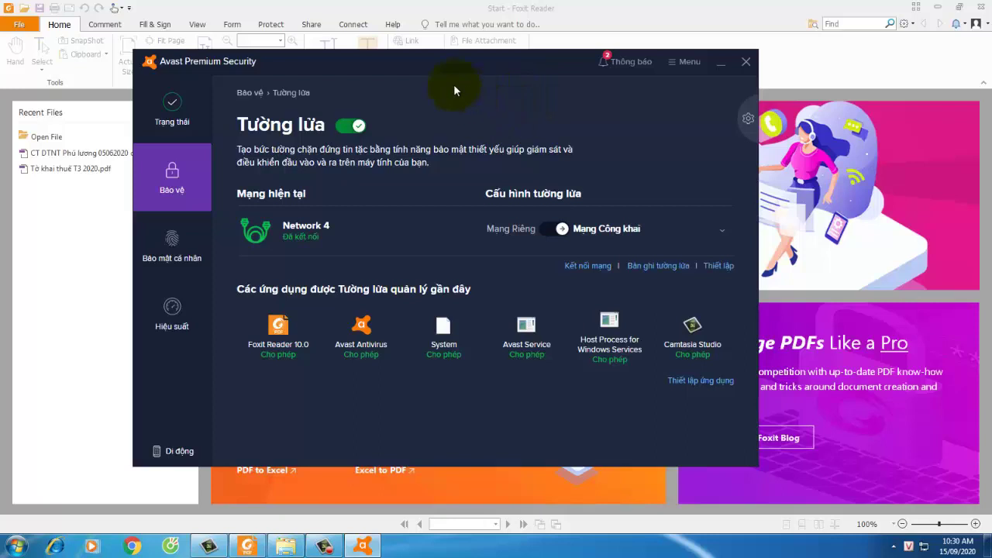
left_click_drag(446, 63, 553, 70)
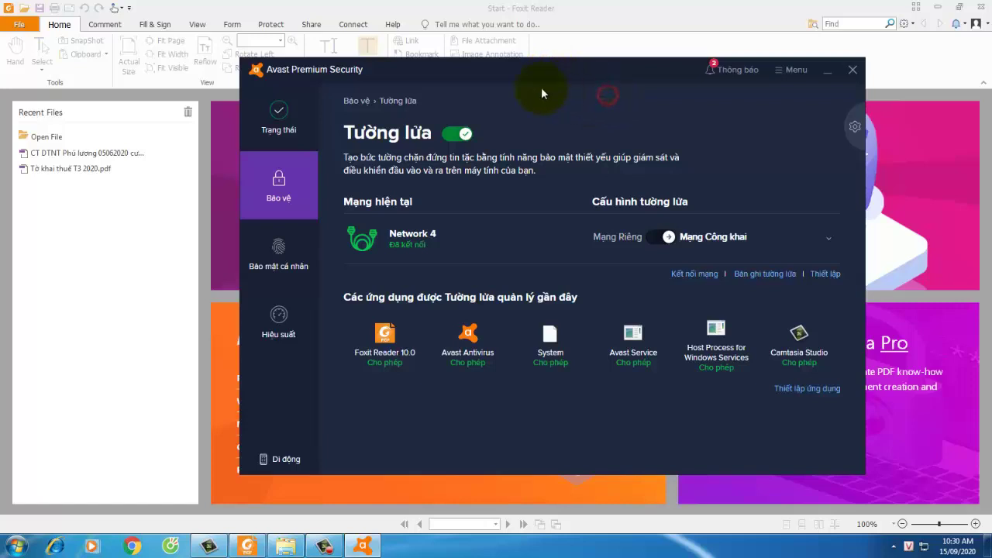
left_click_drag(540, 86, 471, 55)
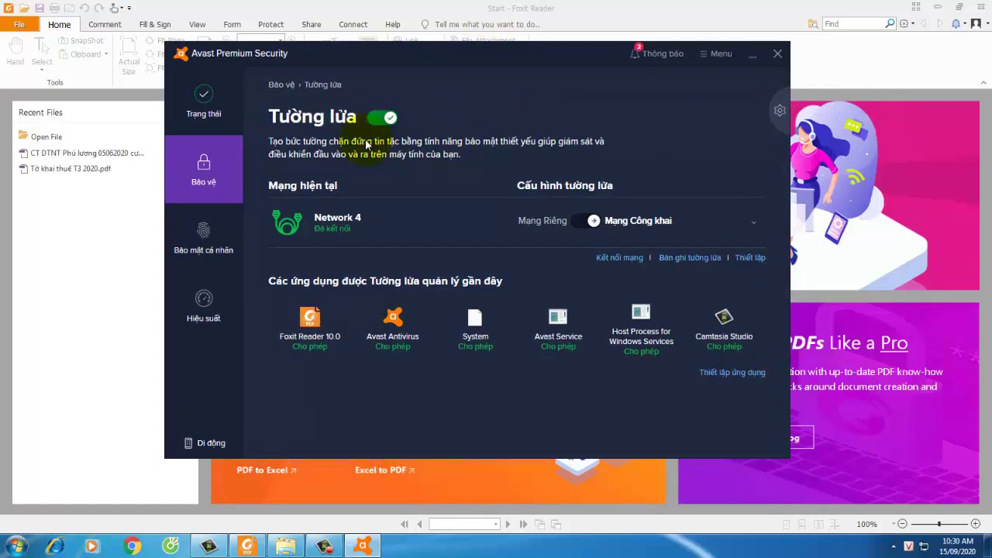
left_click(534, 86)
left_click_drag(557, 59, 716, 66)
Open Windows Firewall under System and Security in Control Panel and check whether it can be turned on or off
mouse_move(289, 545)
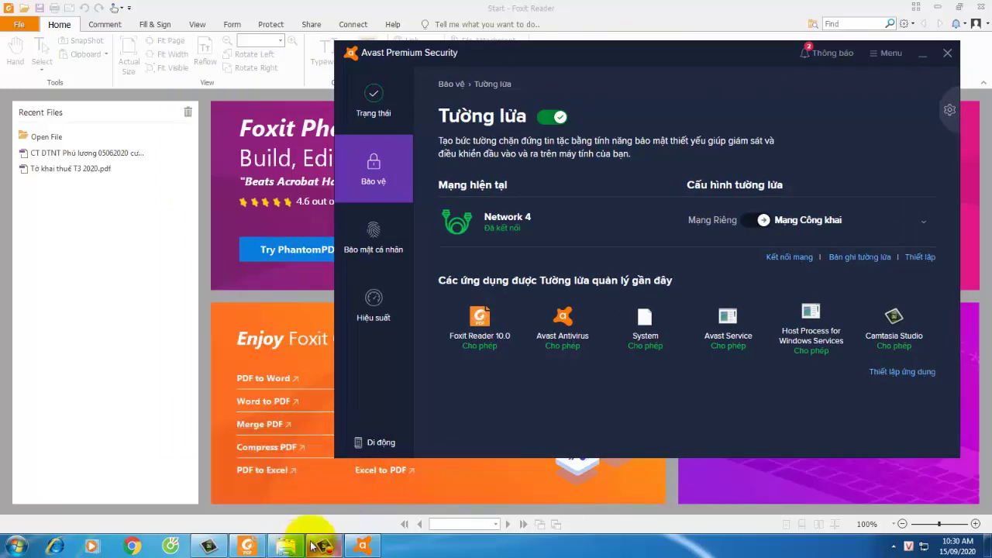
left_click(16, 545)
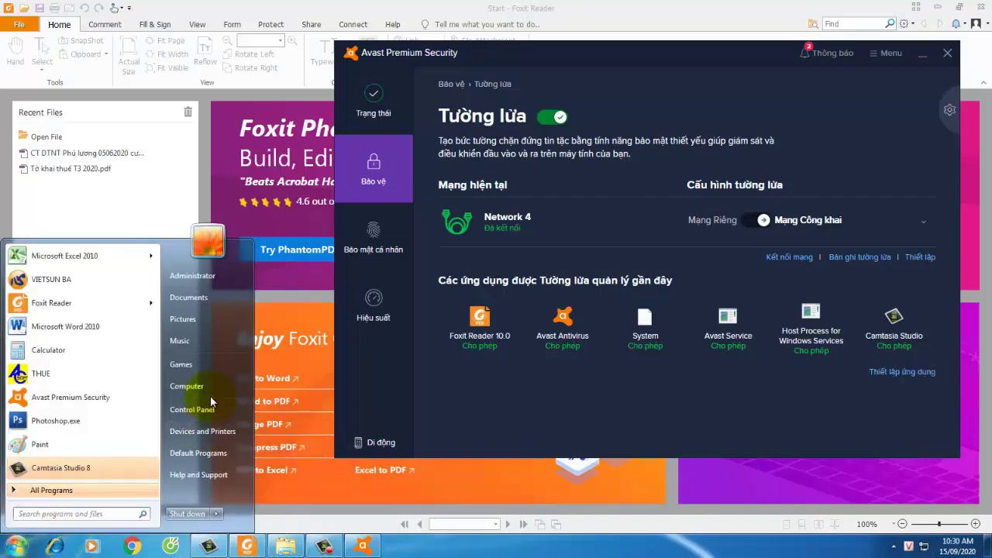
left_click(218, 410)
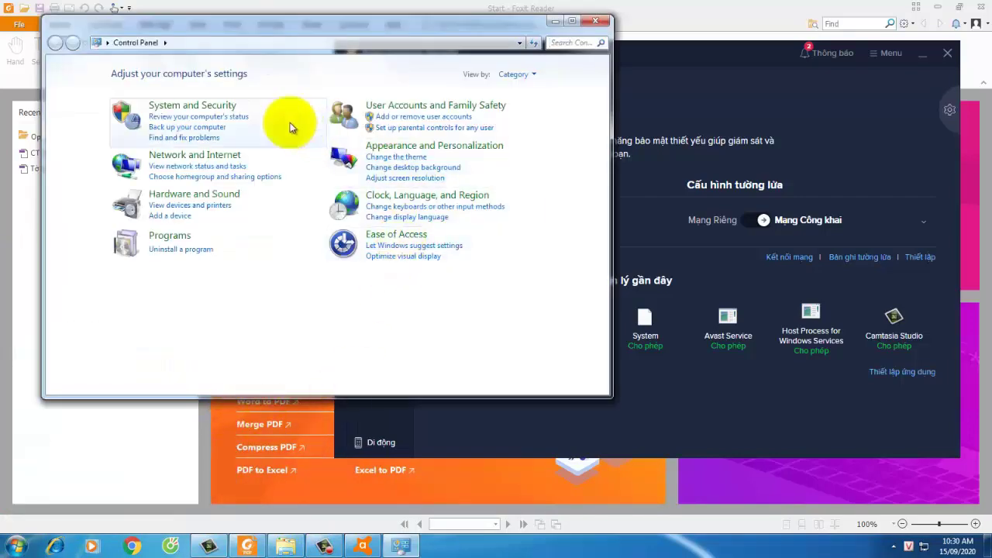
left_click(225, 106)
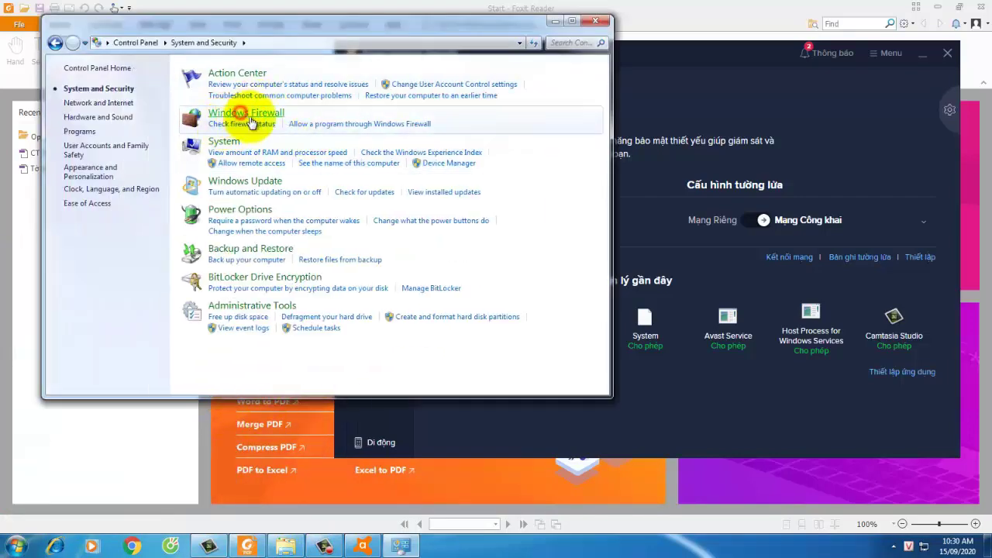
left_click(246, 105)
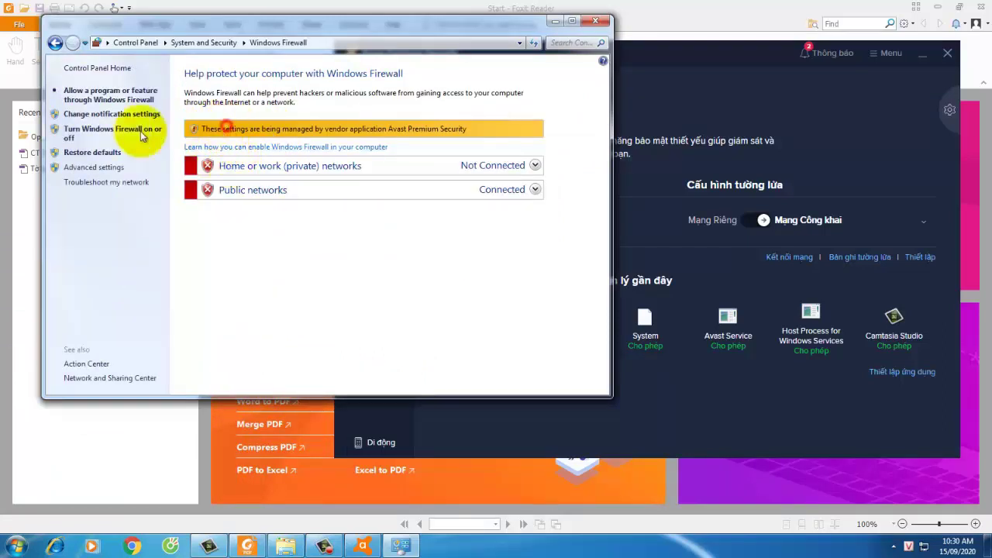
left_click(123, 131)
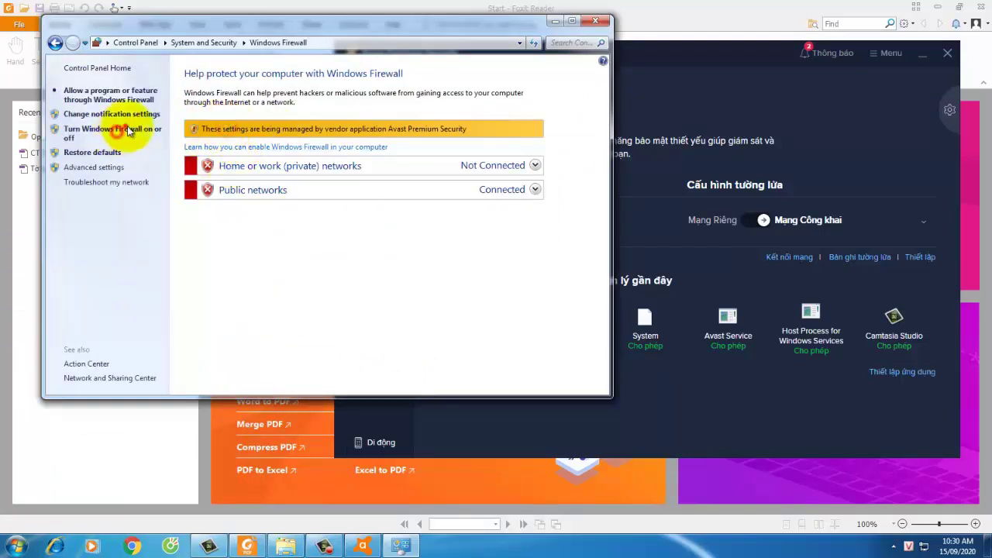
left_click(202, 128)
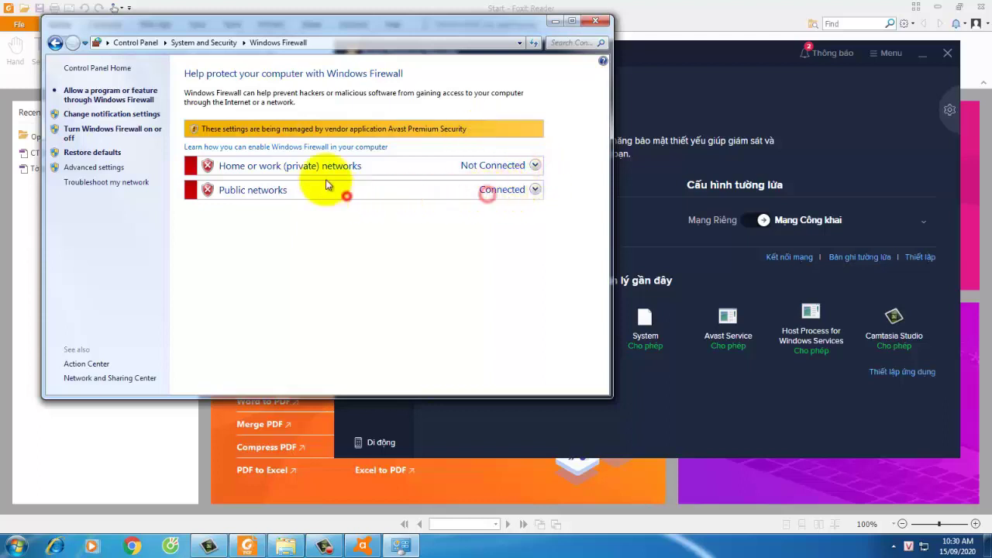
left_click_drag(505, 31, 452, 24)
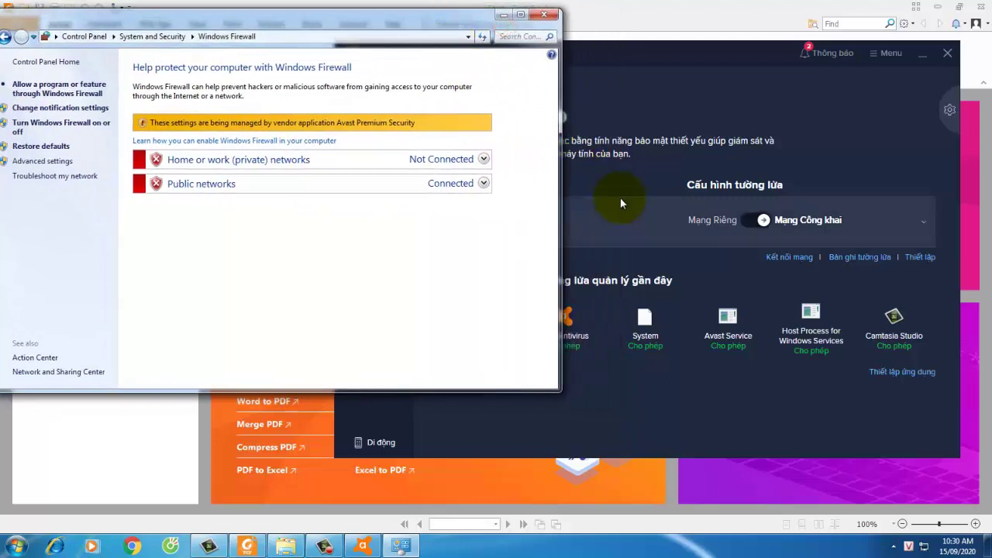
Switch to the Computer window, open the installed programs list, and launch the uninstaller for Avast Premium Security
left_click(285, 546)
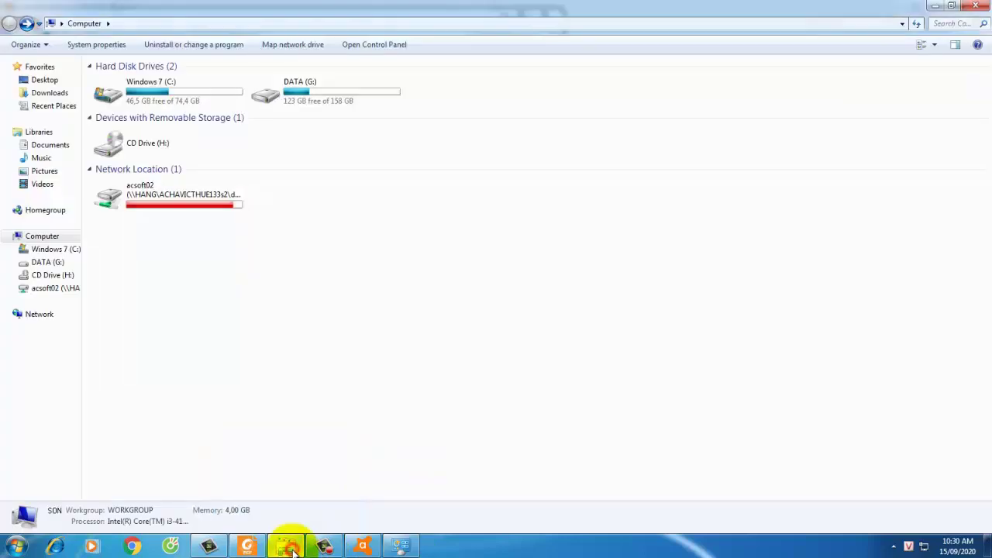
left_click(177, 45)
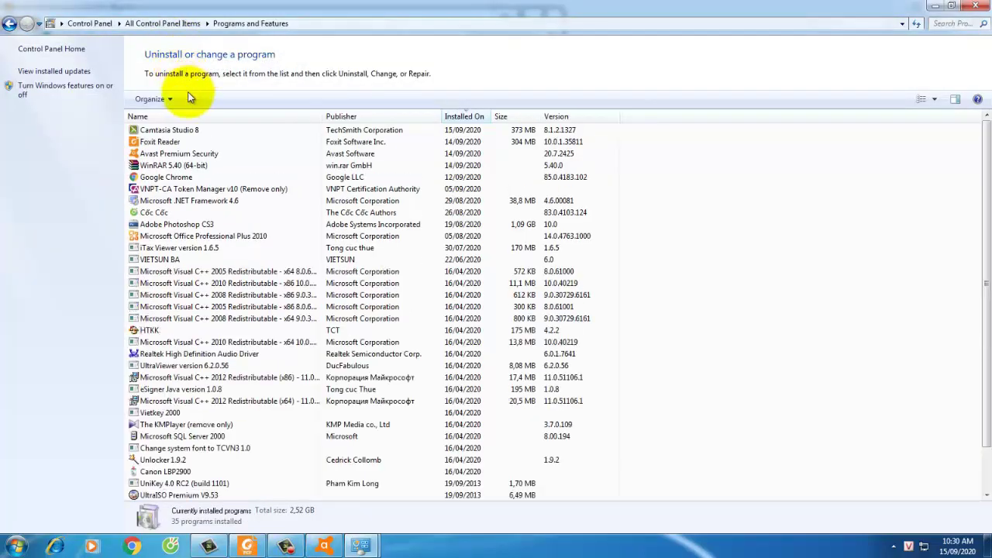
left_click(197, 155)
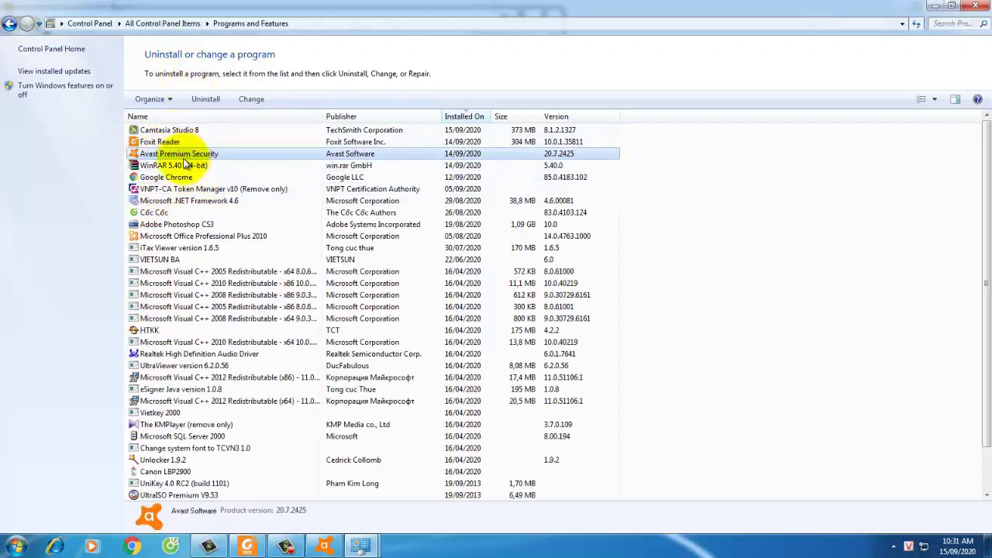
left_click(180, 144)
left_click(183, 155)
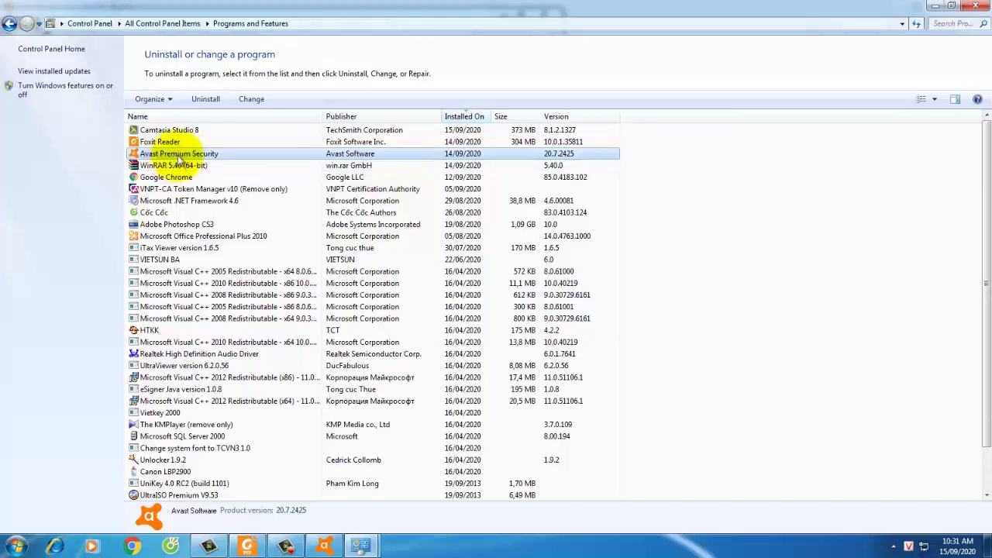
left_click(213, 153)
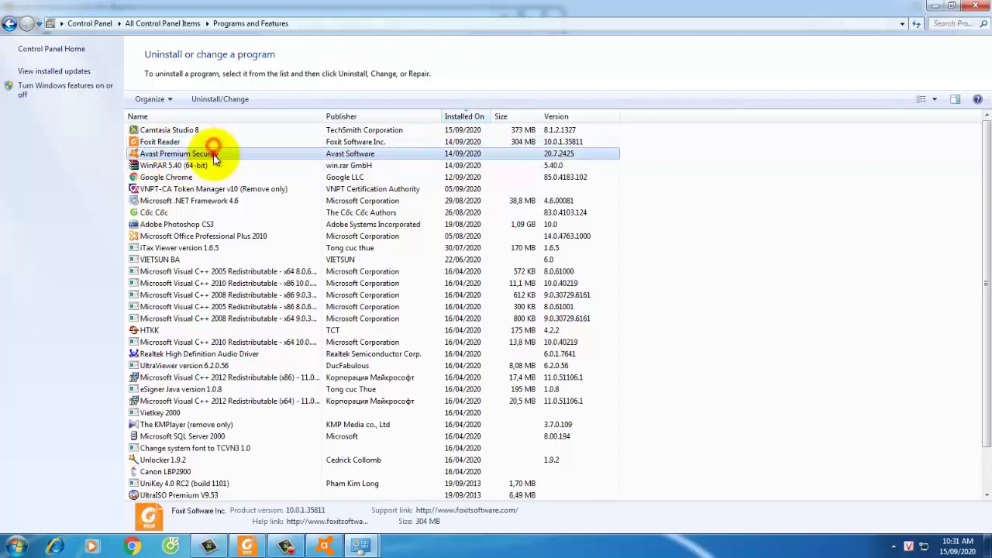
right_click(208, 157)
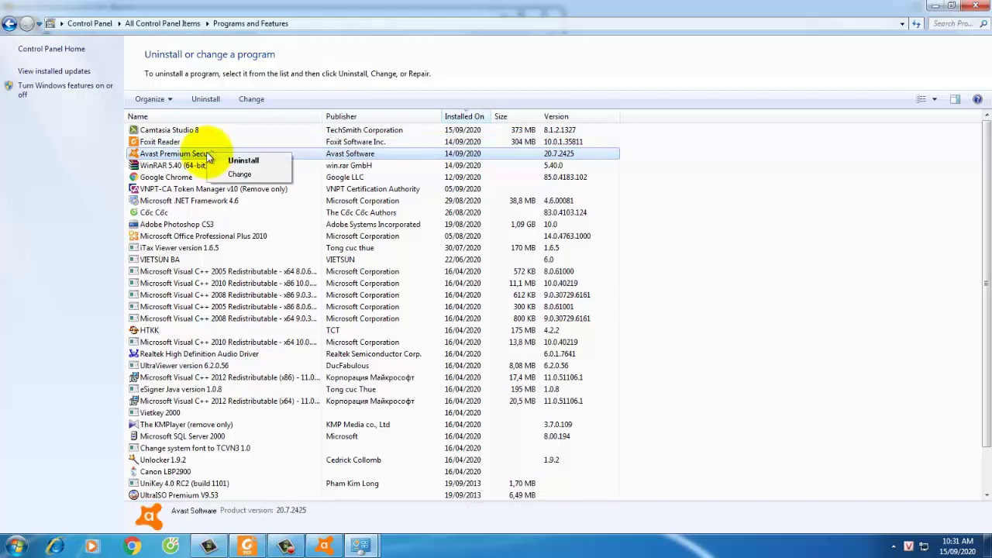
left_click(261, 162)
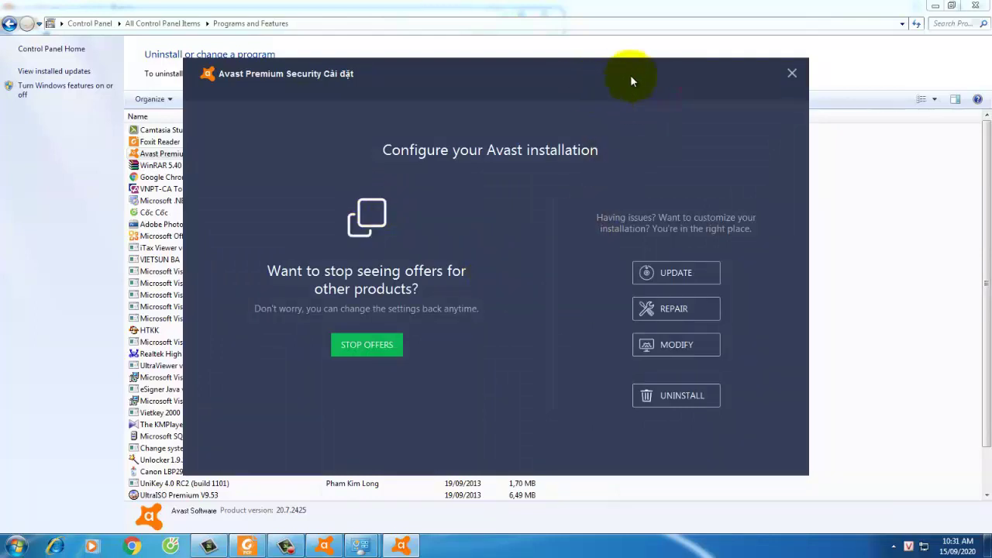
Modify the Avast installation to exclude the firewall component (Tường lửa) and apply the change
left_click_drag(630, 82, 568, 61)
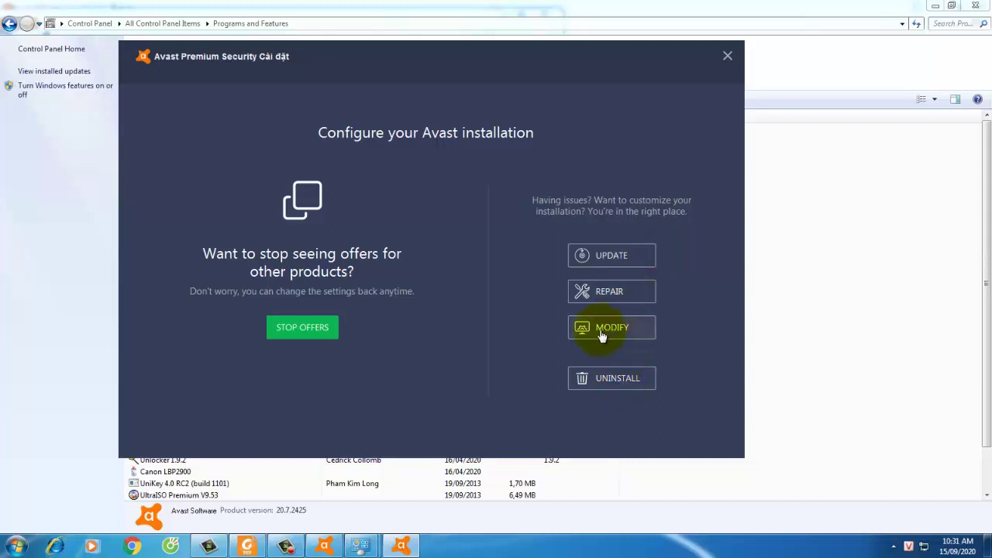
left_click(646, 334)
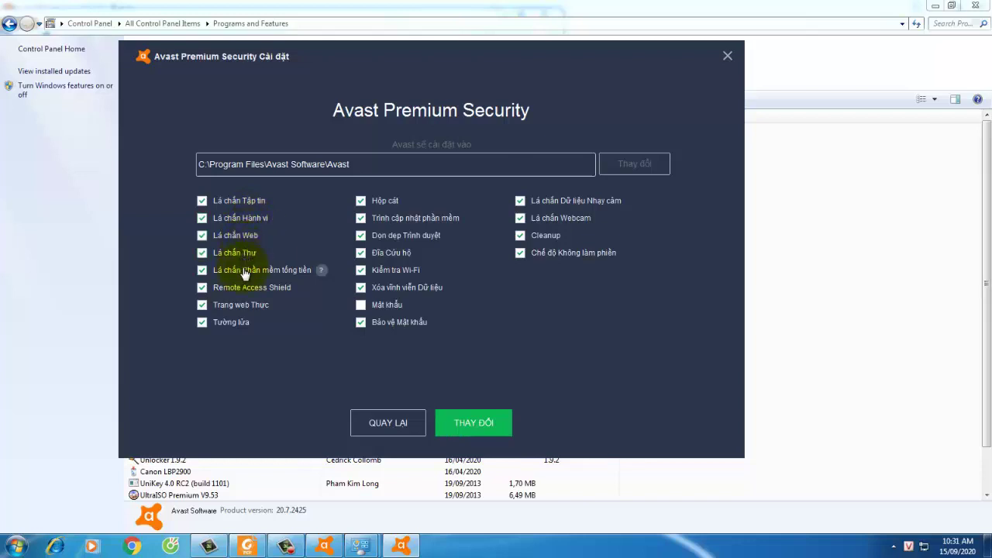
left_click(203, 323)
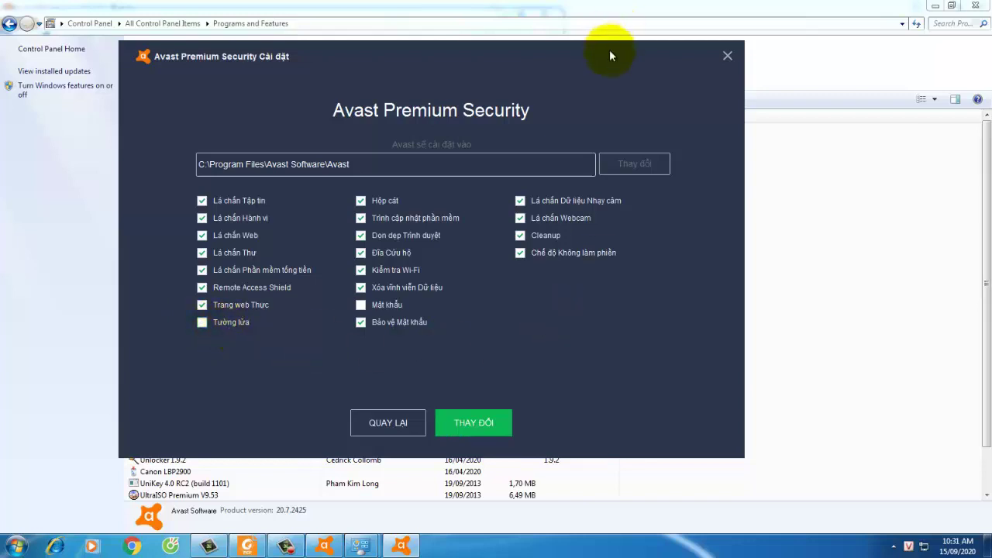
left_click(482, 435)
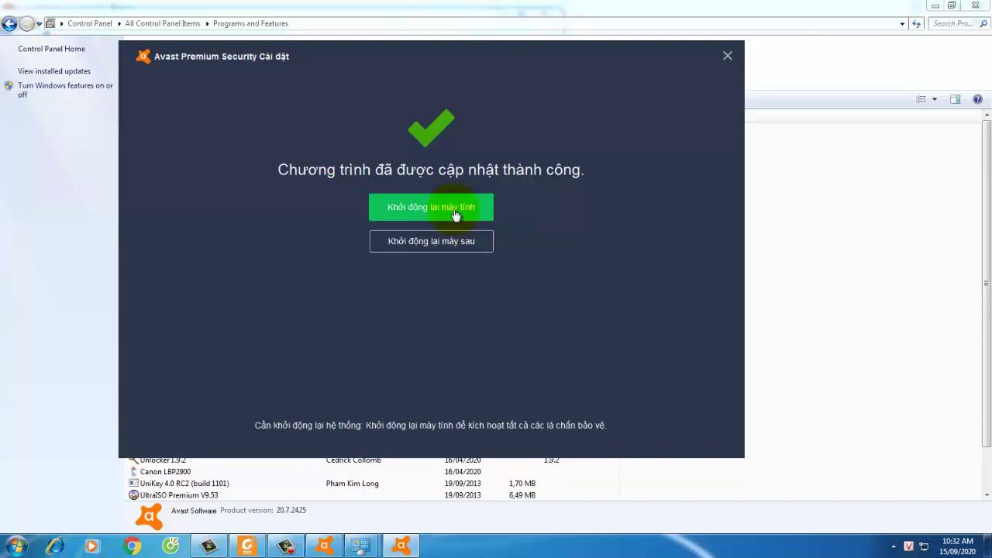
left_click_drag(423, 56, 527, 64)
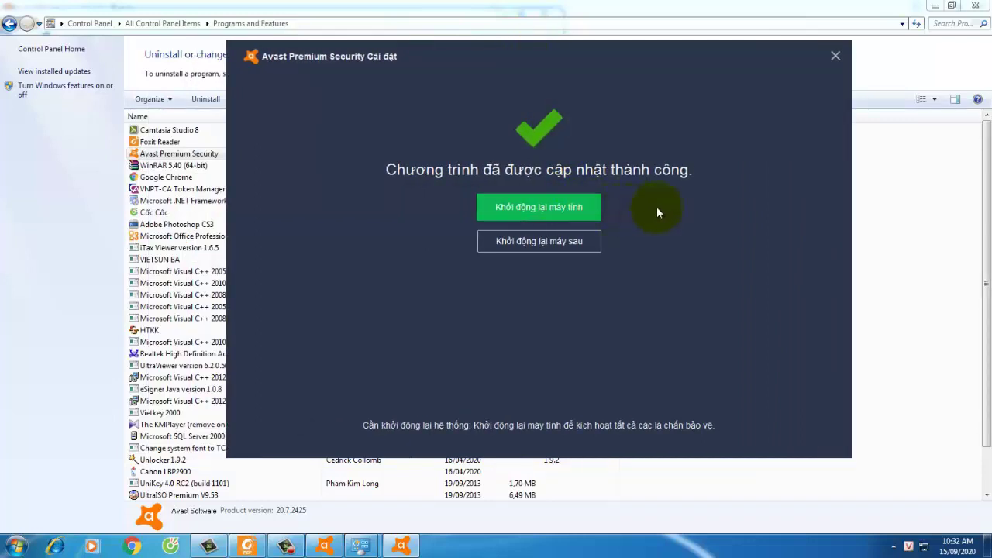
left_click_drag(612, 92, 535, 42)
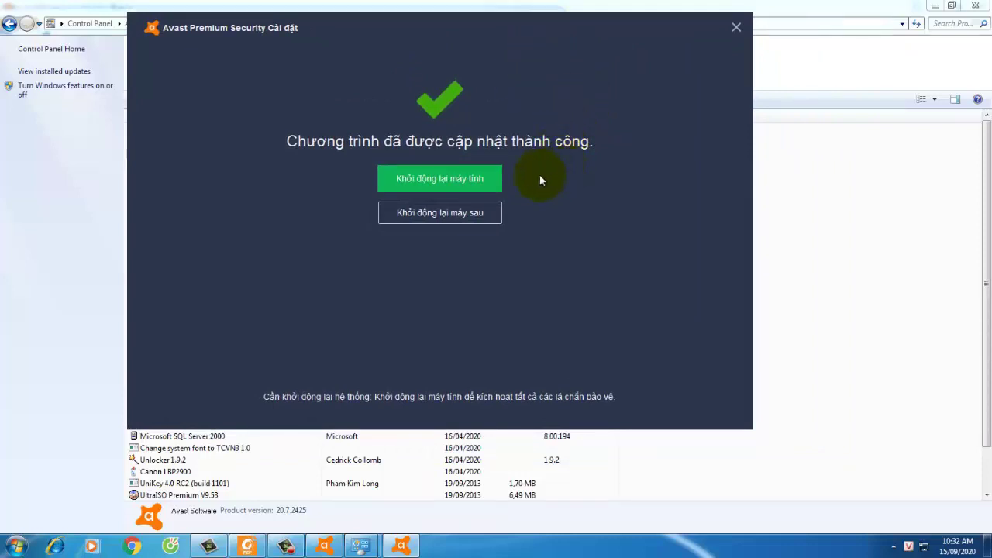
left_click_drag(494, 50, 510, 31)
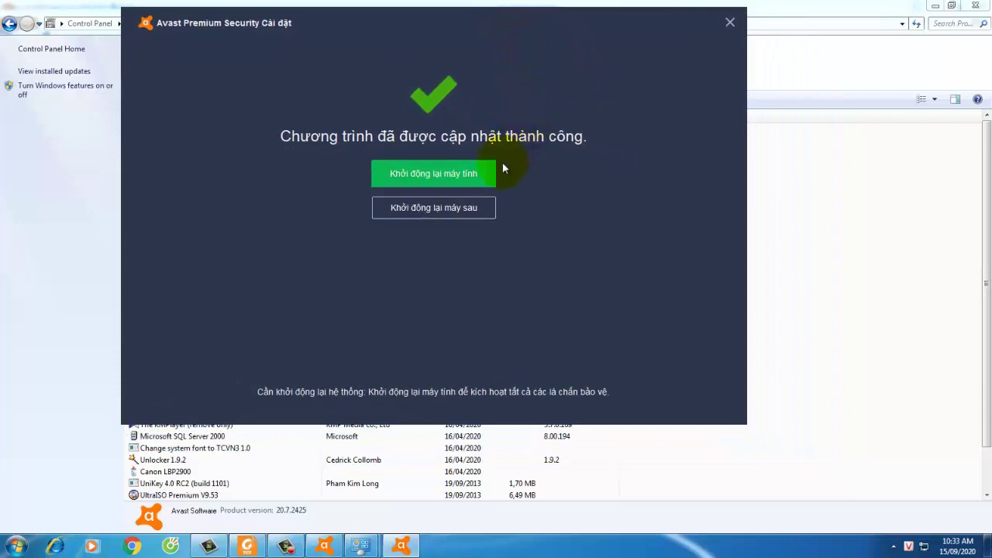